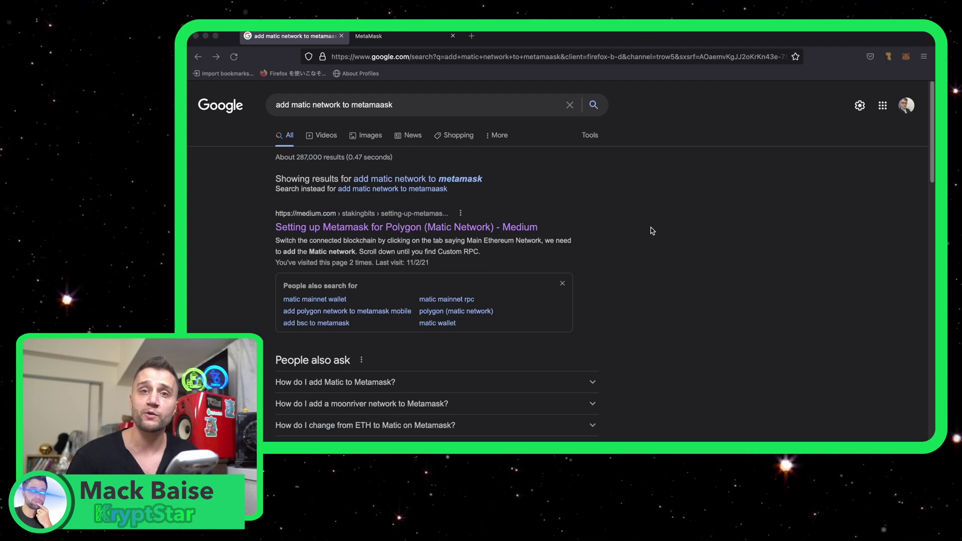
# Open the Medium guide to setting up MetaMask for Polygon and select its Matic Mainnet settings.
pyautogui.click(450, 227)
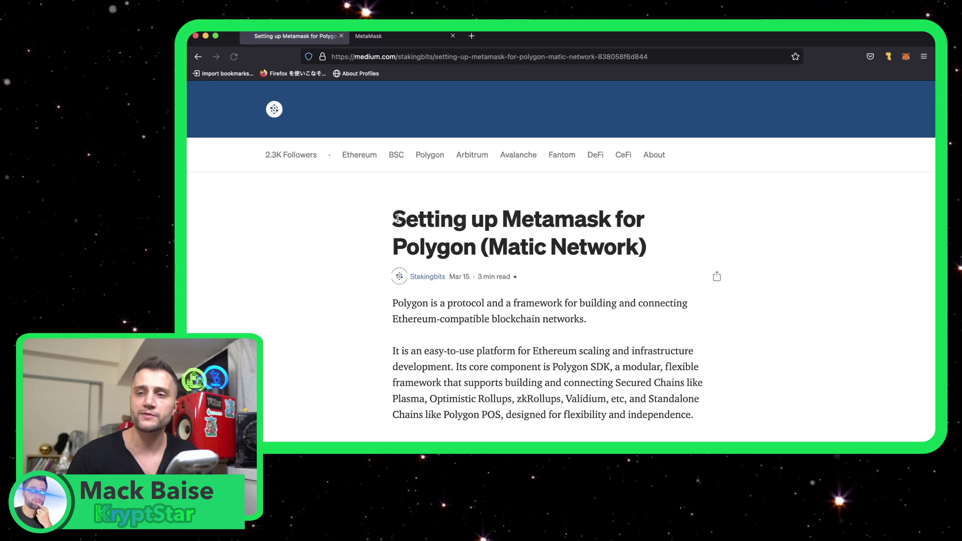
pyautogui.scroll(-3, 460, 253)
pyautogui.scroll(-8, 461, 252)
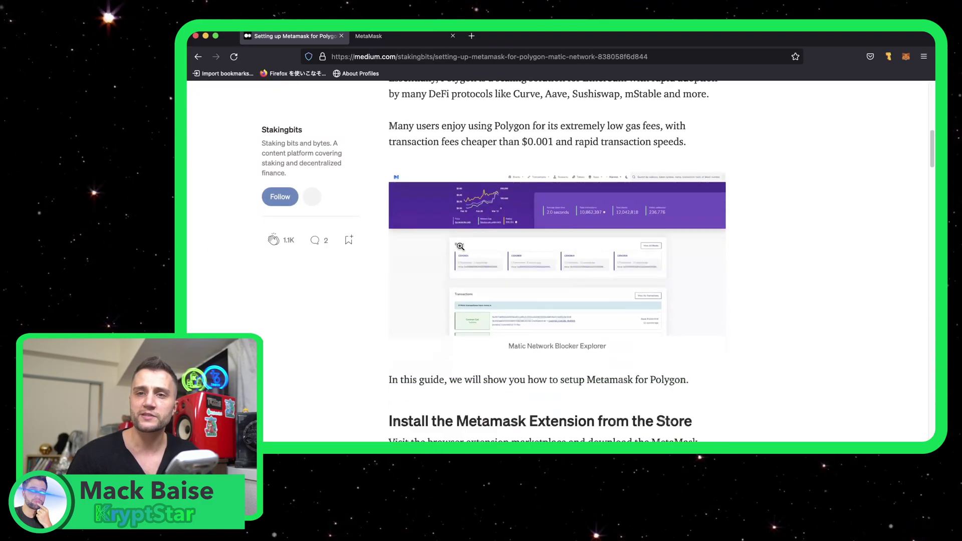
pyautogui.scroll(4, 460, 253)
pyautogui.scroll(-10, 460, 253)
pyautogui.scroll(-8, 464, 242)
pyautogui.scroll(-6, 464, 243)
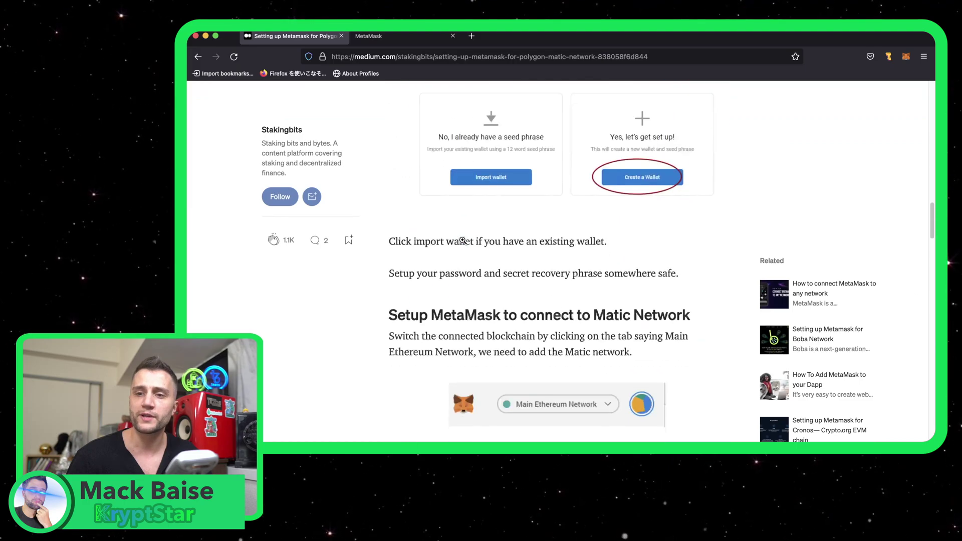
pyautogui.scroll(-5, 481, 285)
pyautogui.scroll(-6, 513, 350)
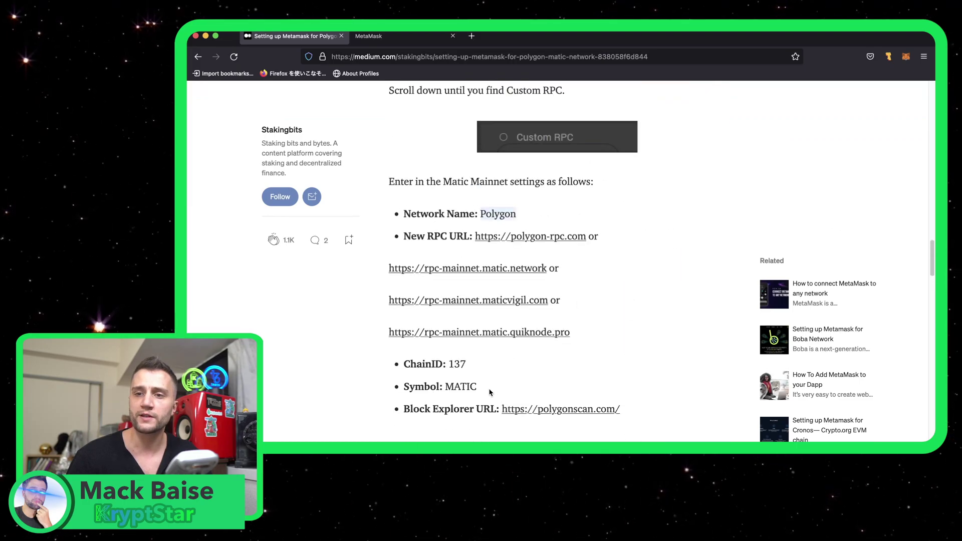
pyautogui.moveTo(490, 391); pyautogui.dragTo(392, 281)
# Start adding a new network in MetaMask and name it MATIC, checking the article.
pyautogui.click(368, 35)
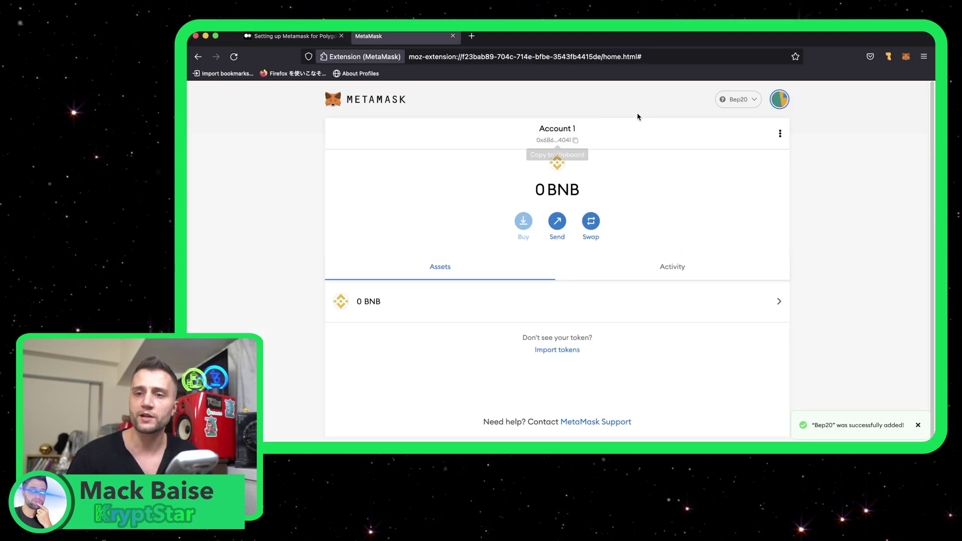
pyautogui.click(738, 99)
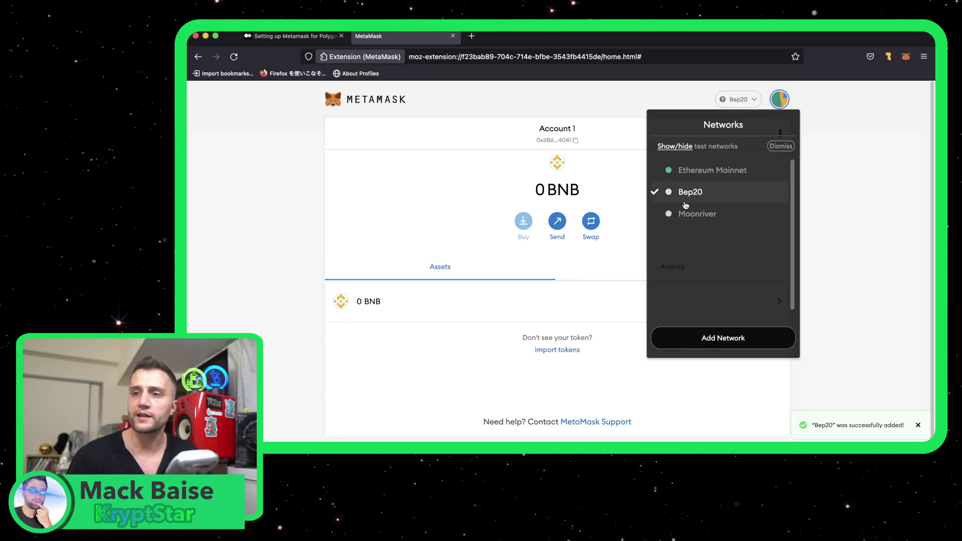
pyautogui.click(718, 342)
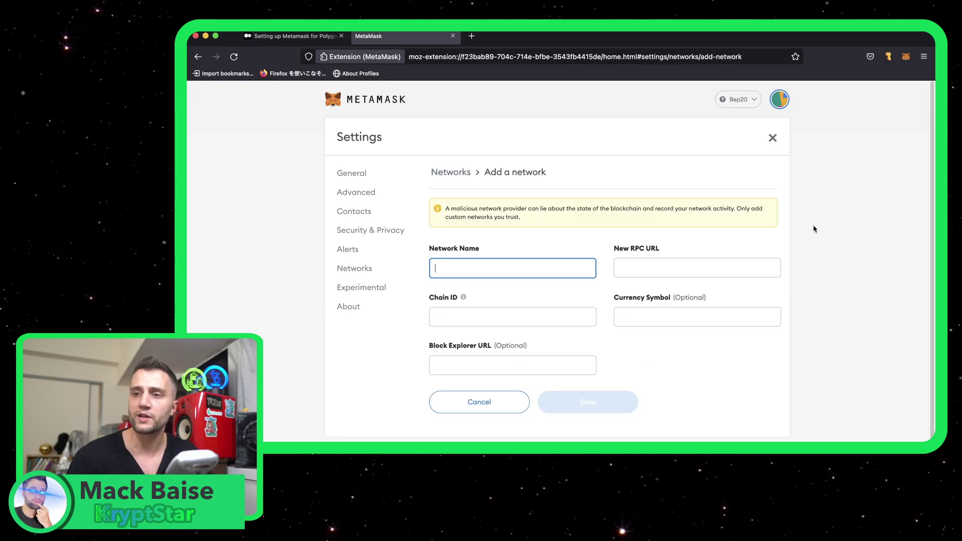
pyautogui.click(294, 35)
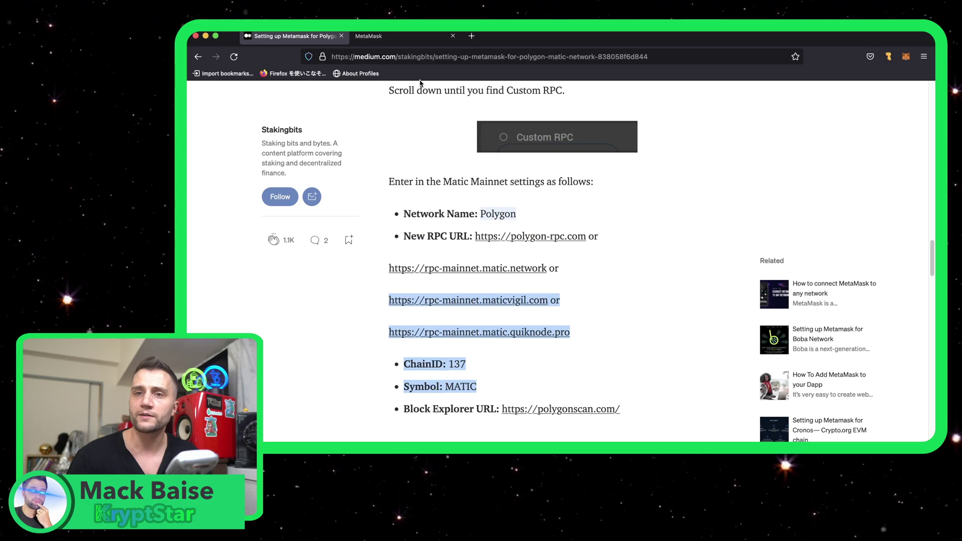
pyautogui.click(368, 36)
pyautogui.write('MATIC')
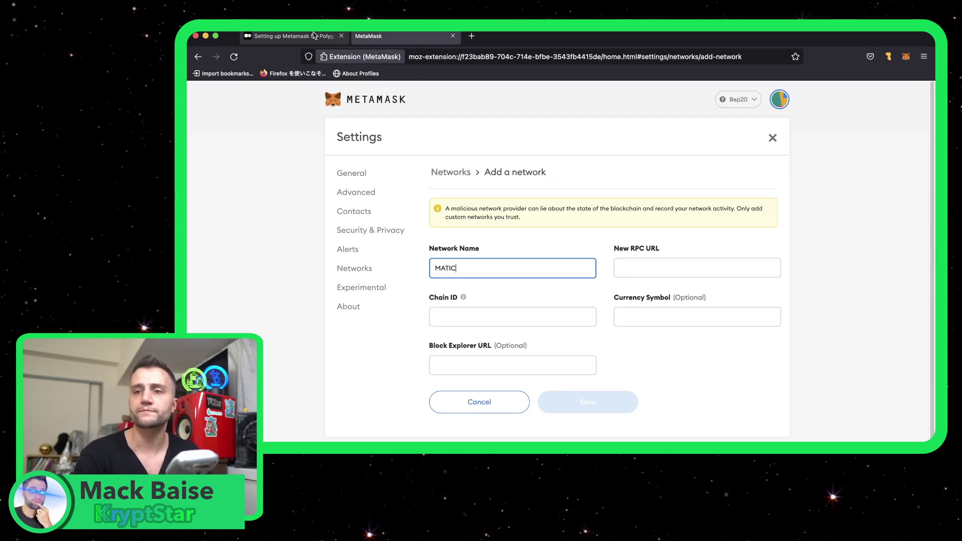
# Copy the rpc-mainnet.matic.network RPC address from the Medium article.
pyautogui.click(293, 36)
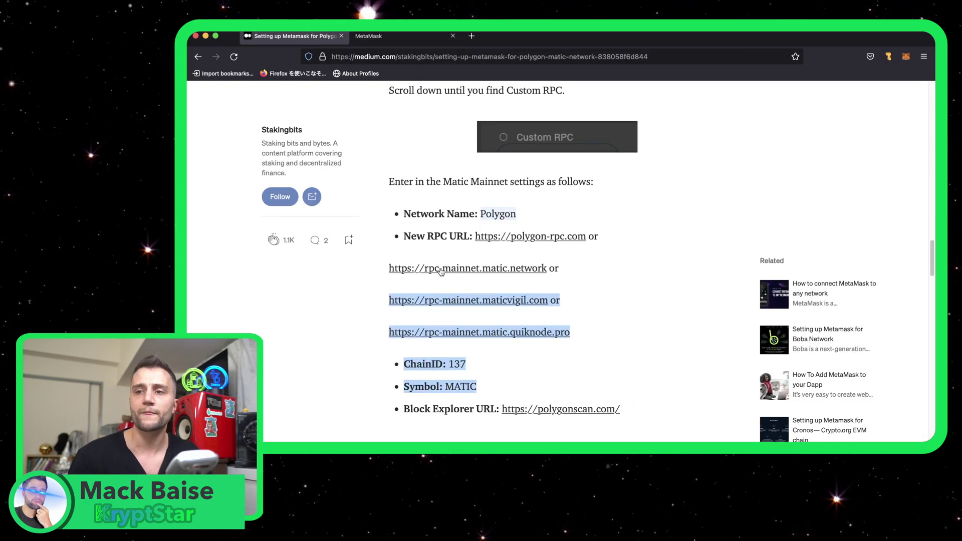
pyautogui.moveTo(555, 269); pyautogui.dragTo(388, 268)
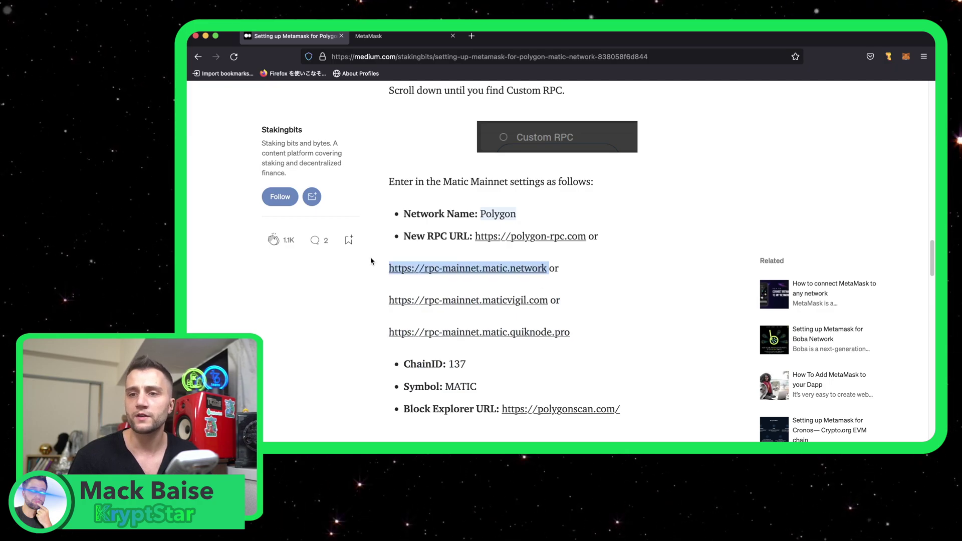
pyautogui.hotkey('ctrl', 'c')
# Paste the matic.network RPC address into the New RPC URL field.
pyautogui.click(369, 35)
pyautogui.click(697, 267)
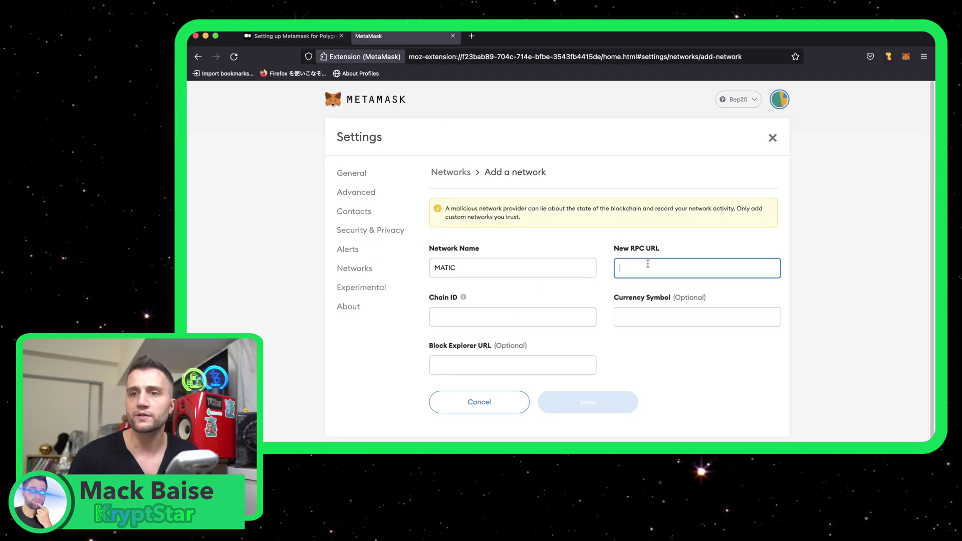
pyautogui.write('v')
pyautogui.hotkey('ctrl', 'v')
pyautogui.click(294, 36)
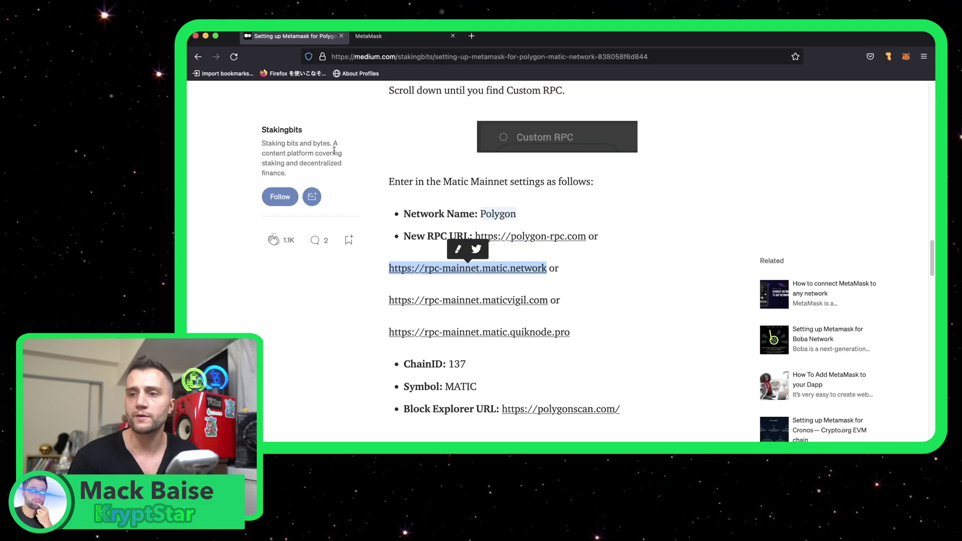
pyautogui.click(443, 361)
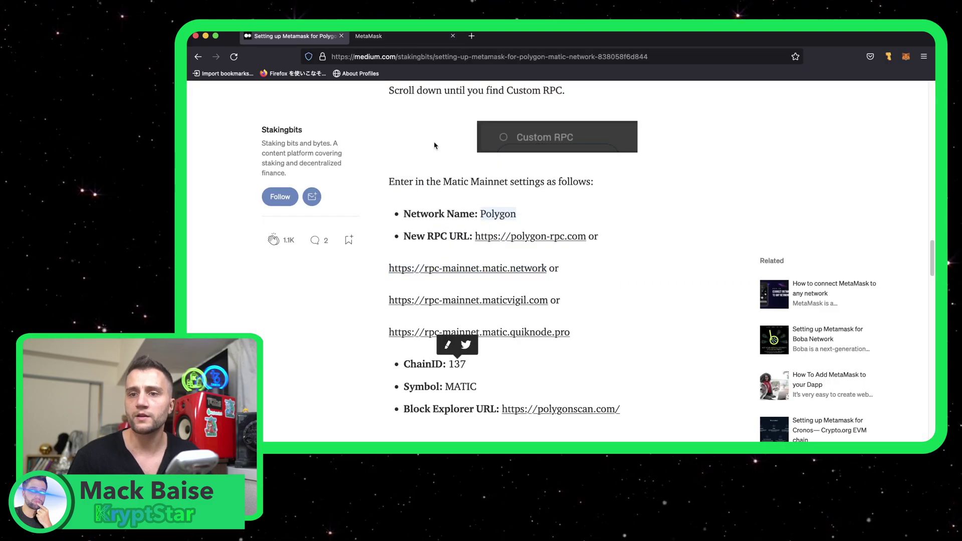
# Fill the Chain ID field and set the currency symbol to MATIC, copied from the article.
pyautogui.click(393, 35)
pyautogui.click(511, 316)
pyautogui.hotkey('ctrl', 'v')
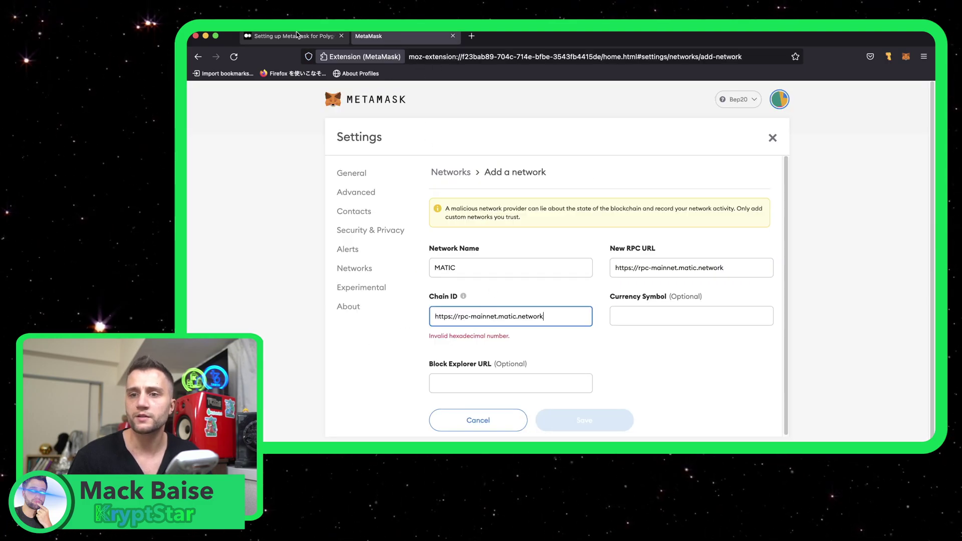
pyautogui.click(296, 35)
pyautogui.doubleClick(460, 386)
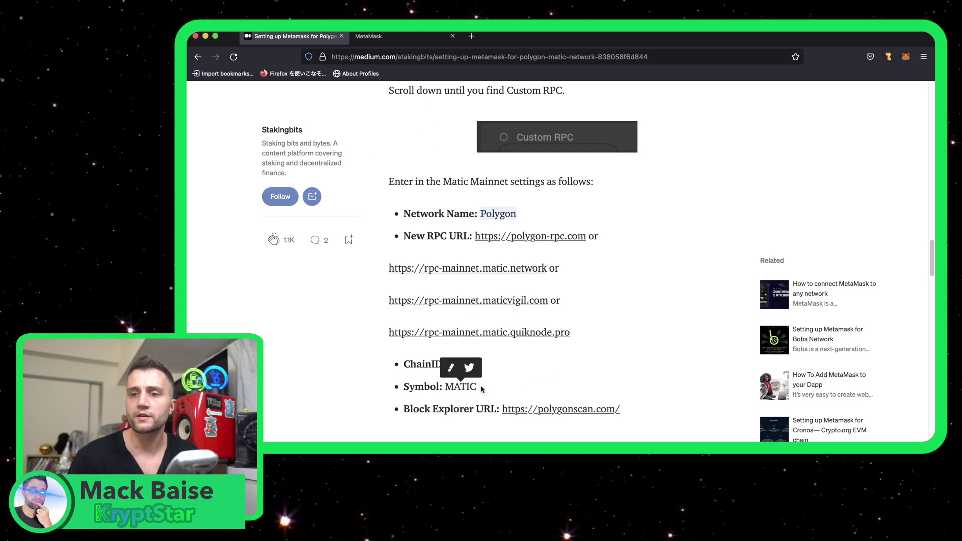
pyautogui.moveTo(477, 387); pyautogui.dragTo(447, 386)
pyautogui.hotkey('ctrl', 'c')
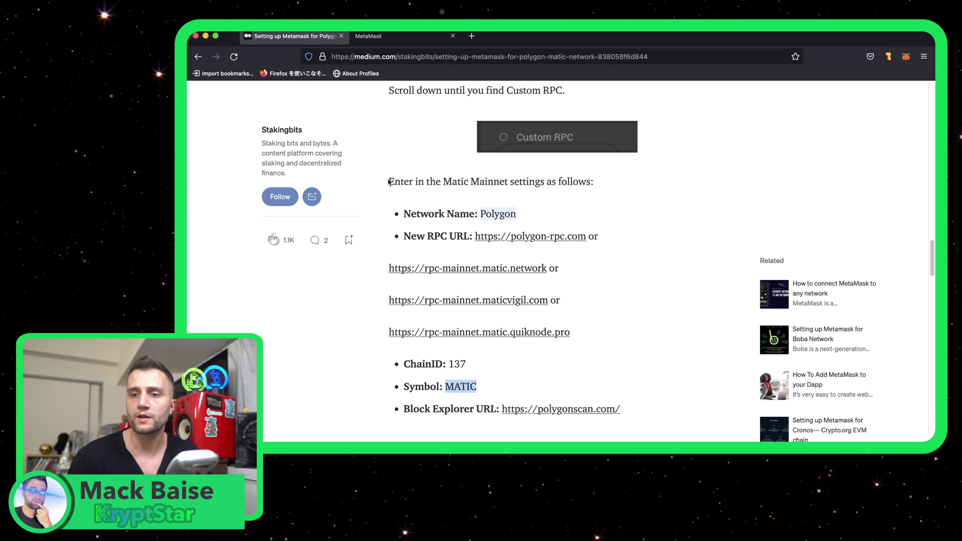
pyautogui.click(394, 38)
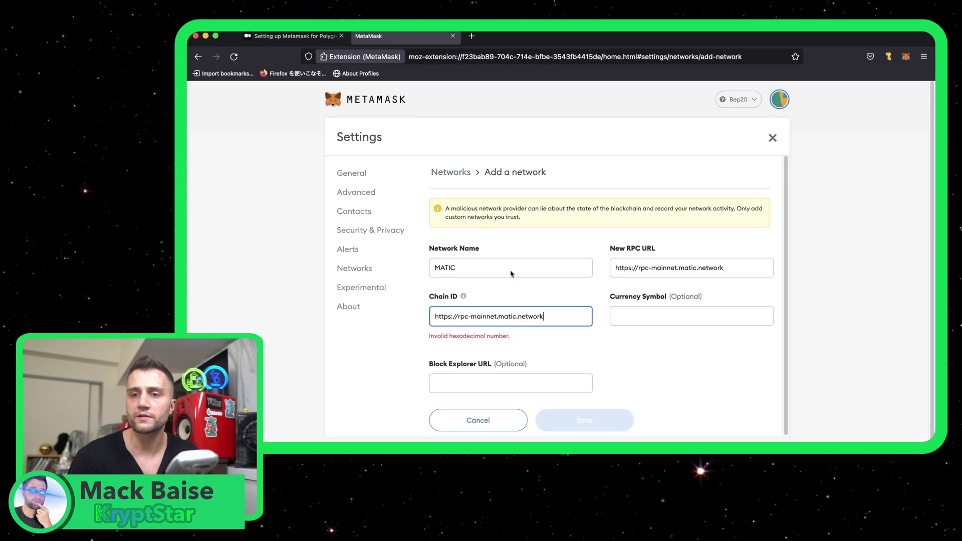
pyautogui.click(672, 311)
pyautogui.hotkey('ctrl', 'v')
# Correct the Chain ID to 137, checking the value against the article.
pyautogui.click(526, 315)
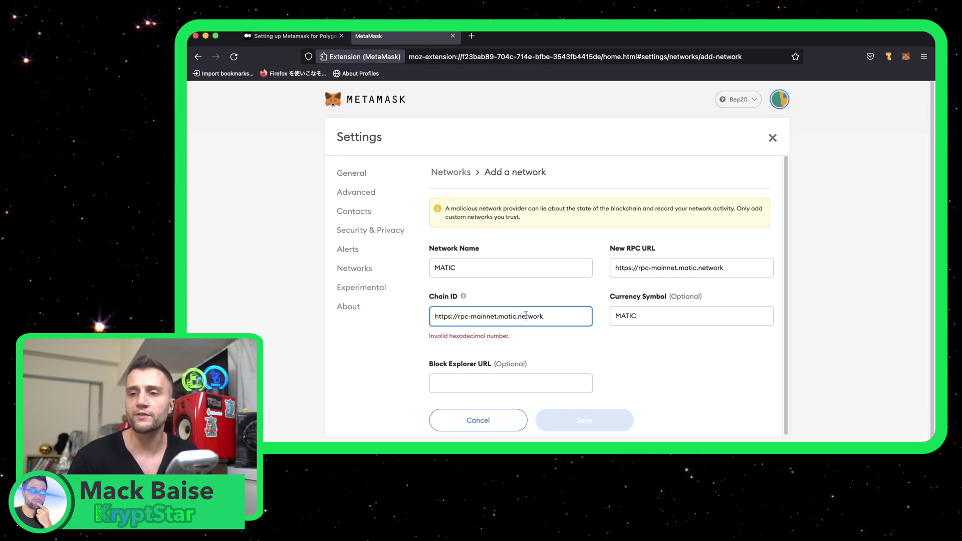
pyautogui.moveTo(521, 315); pyautogui.dragTo(432, 316)
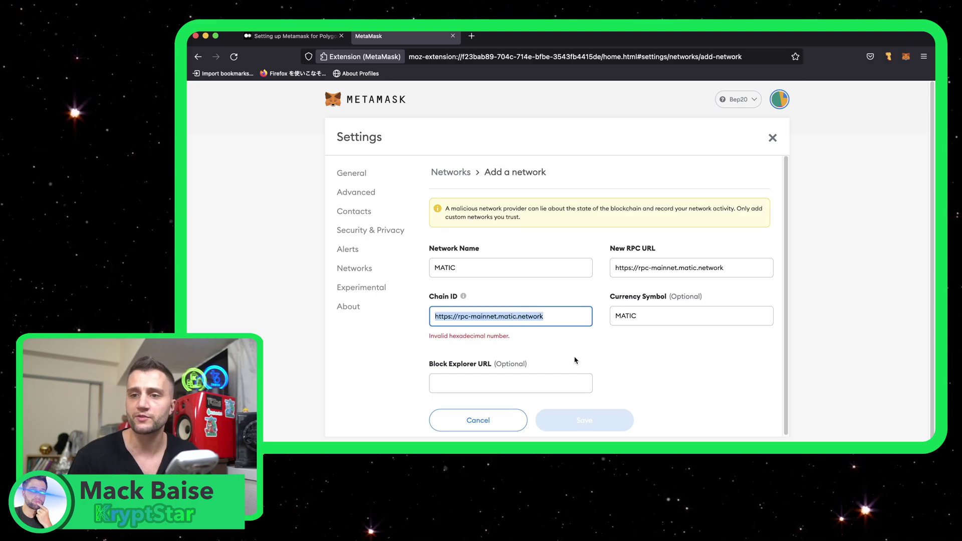
pyautogui.click(495, 318)
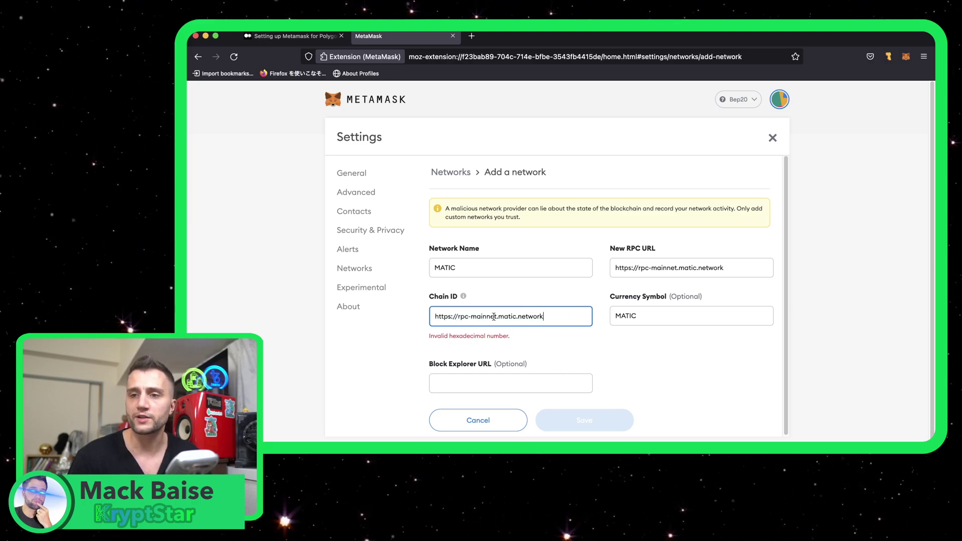
pyautogui.press('super+a')
pyautogui.click(293, 36)
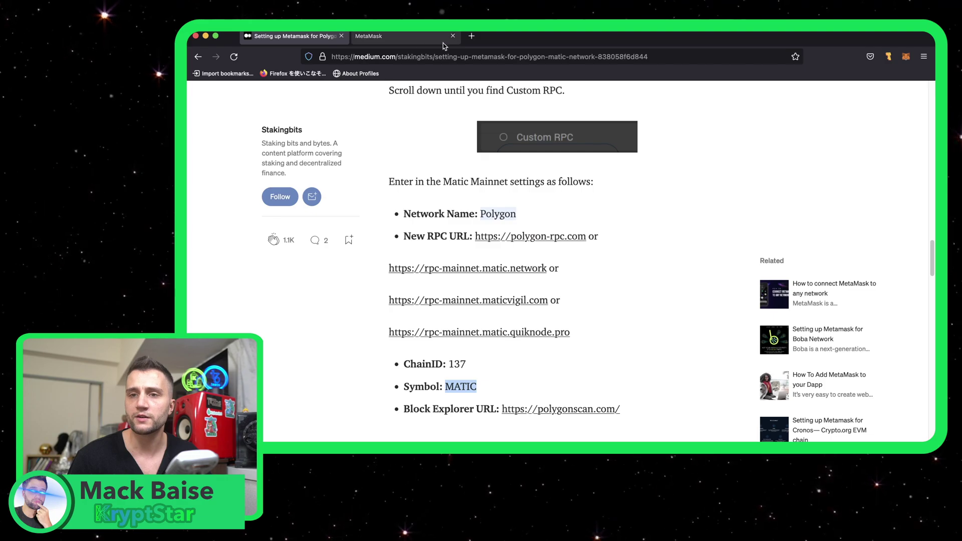
pyautogui.click(443, 43)
pyautogui.write('137')
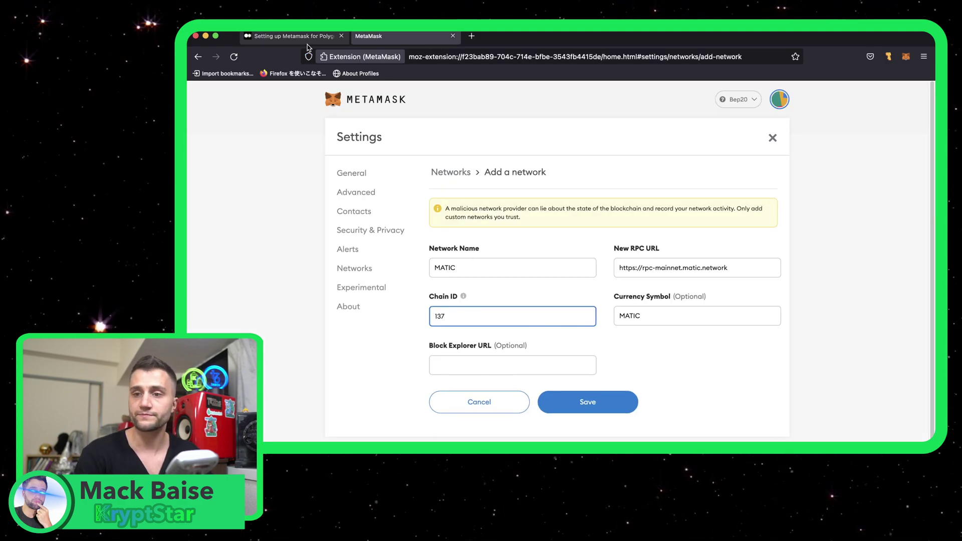
pyautogui.click(293, 36)
pyautogui.moveTo(619, 409); pyautogui.dragTo(502, 410)
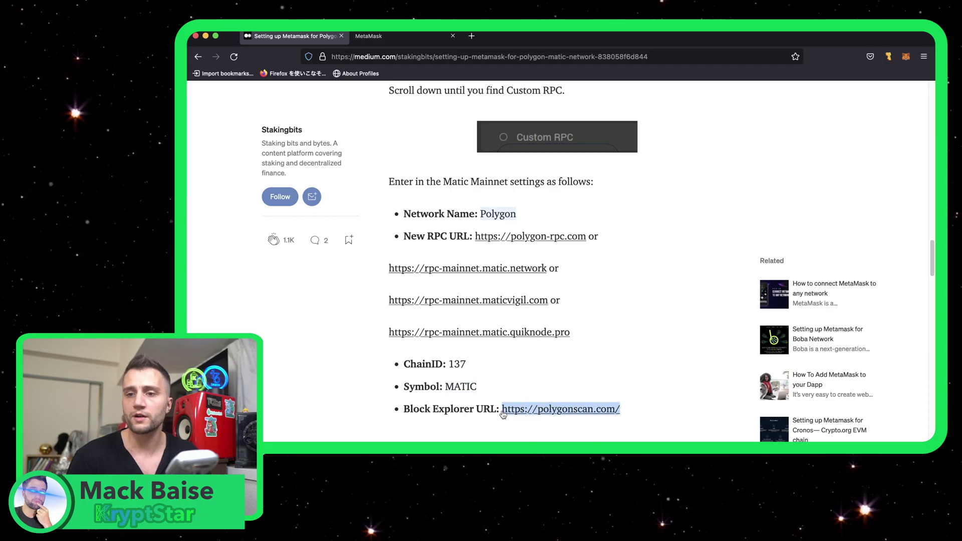
pyautogui.press('super+c')
pyautogui.click(400, 36)
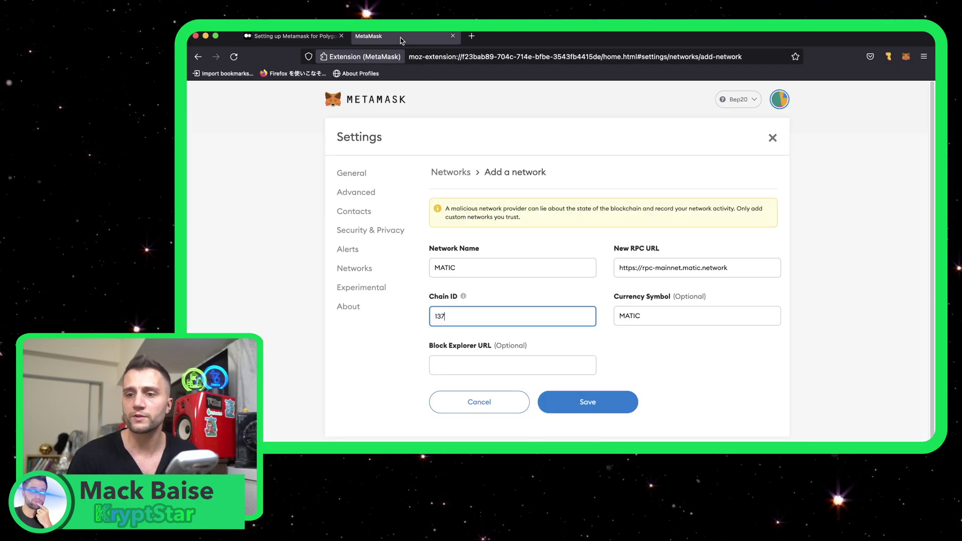
pyautogui.click(483, 364)
pyautogui.press('super+v')
# Review the filled MATIC network fields, select the current RPC URL, and return to the article.
pyautogui.click(594, 413)
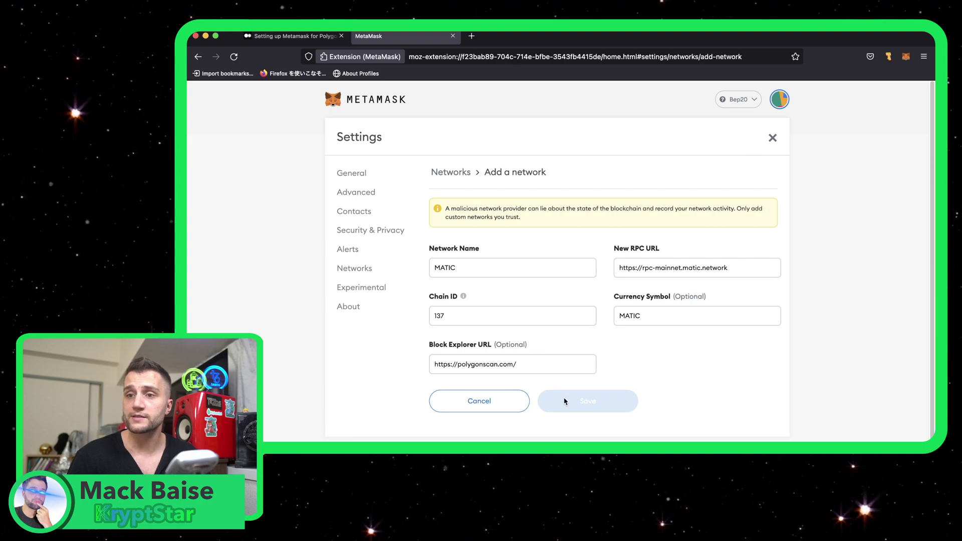
pyautogui.tripleClick(496, 212)
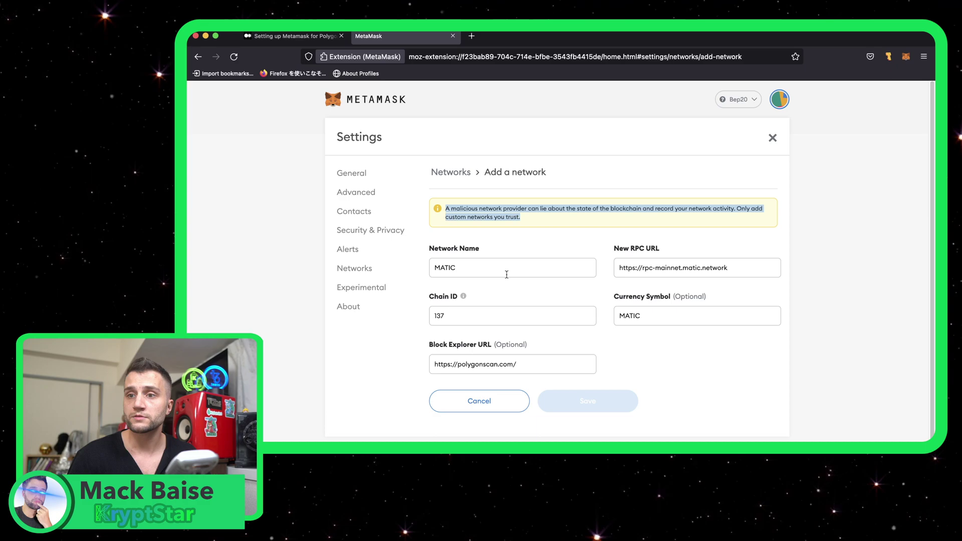
pyautogui.click(681, 268)
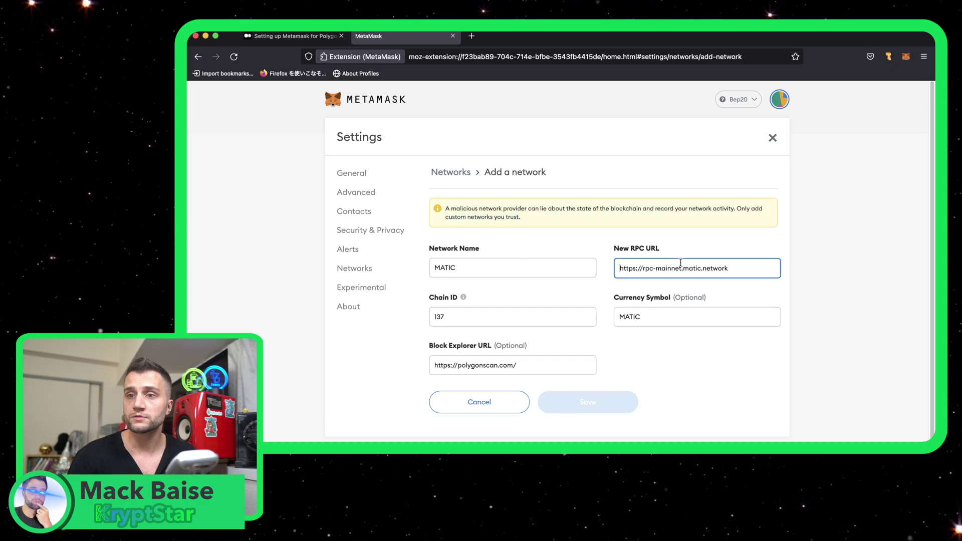
pyautogui.click(565, 316)
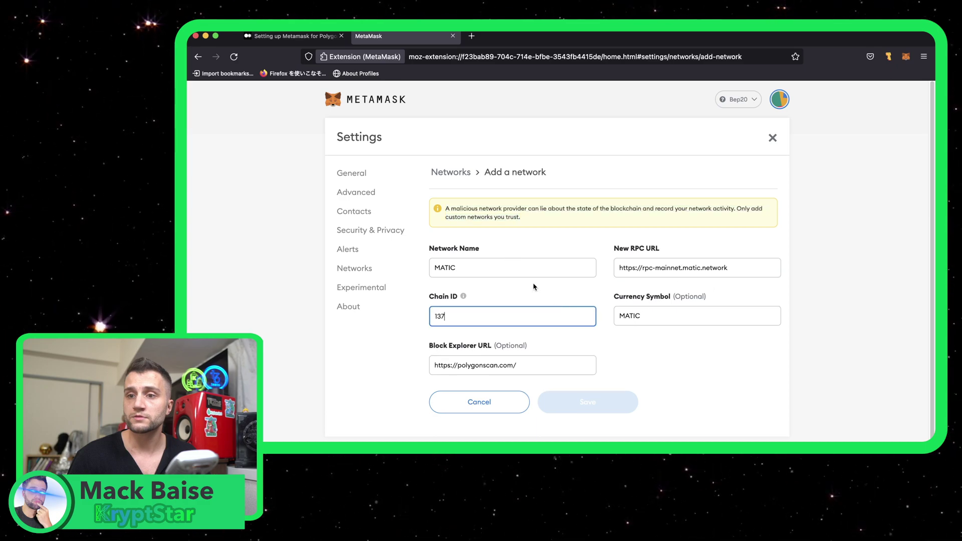
pyautogui.doubleClick(482, 268)
pyautogui.click(482, 268)
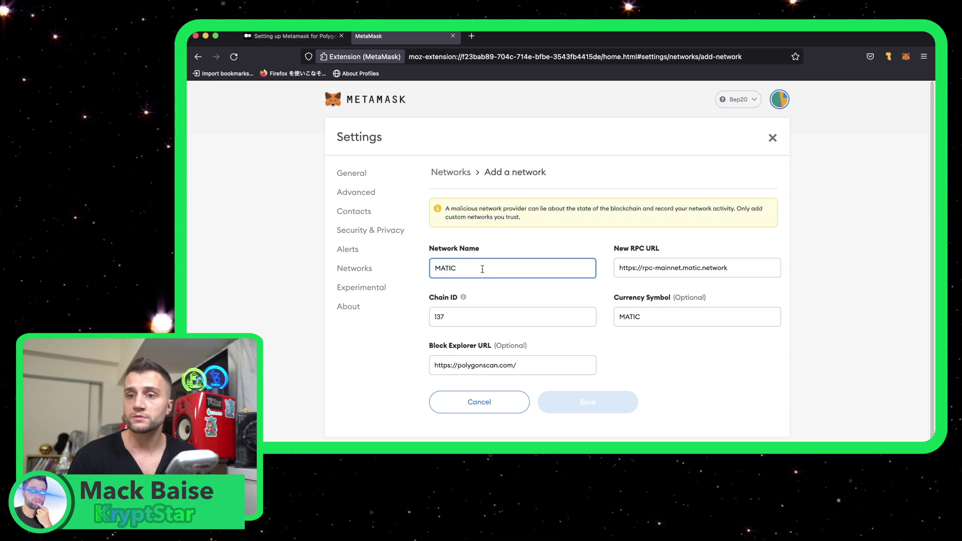
pyautogui.click(500, 365)
pyautogui.doubleClick(702, 268)
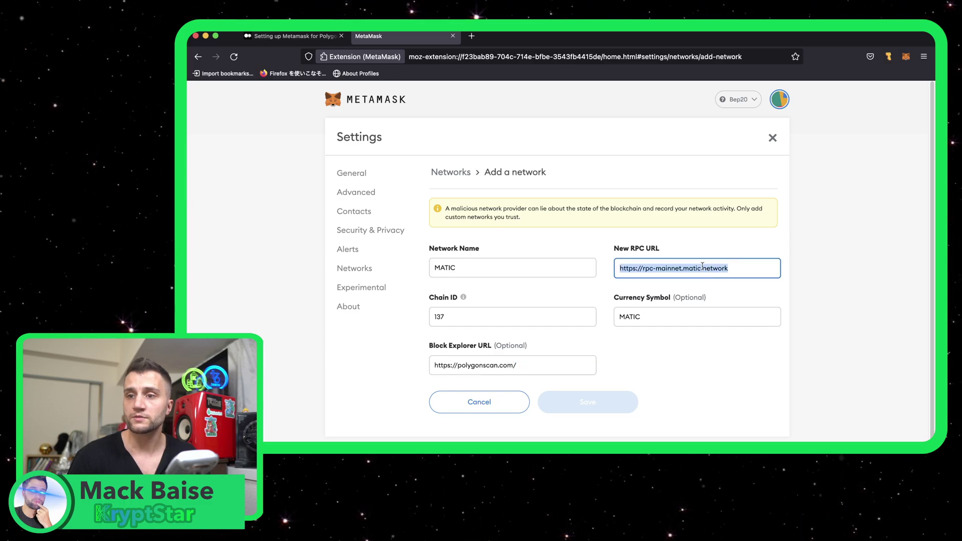
pyautogui.hotkey('ctrl', 'Tab')
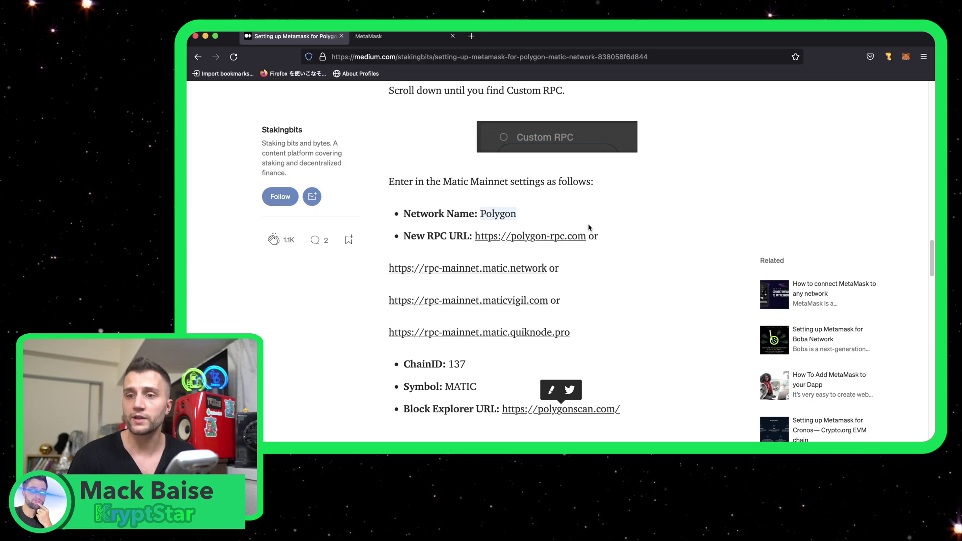
pyautogui.moveTo(588, 236); pyautogui.dragTo(476, 236)
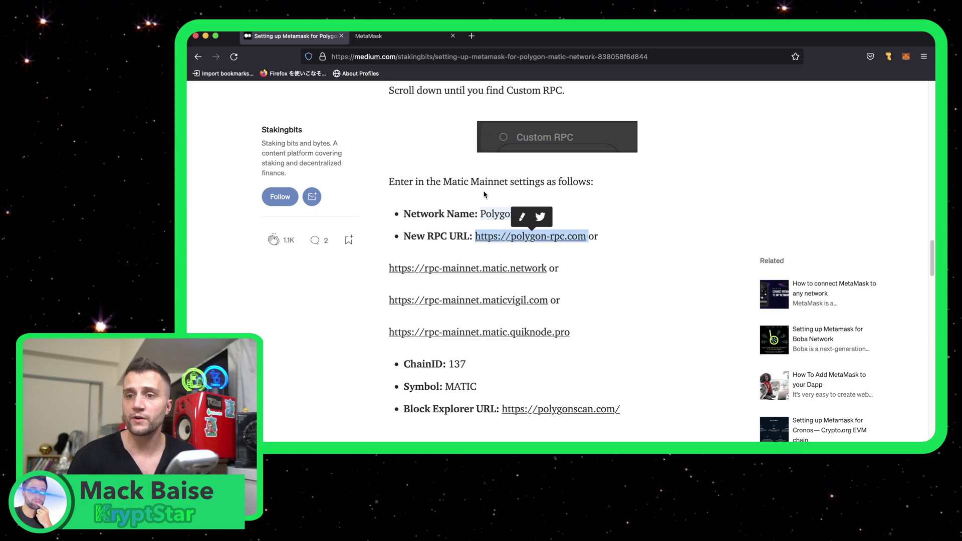
pyautogui.hotkey('ctrl', 'c')
pyautogui.click(368, 36)
pyautogui.hotkey('ctrl', 'v')
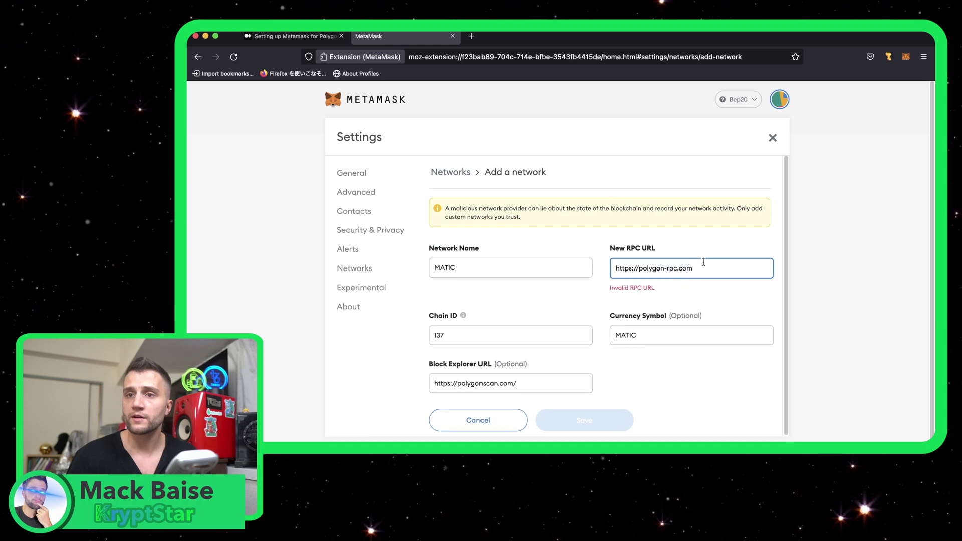
pyautogui.click(545, 365)
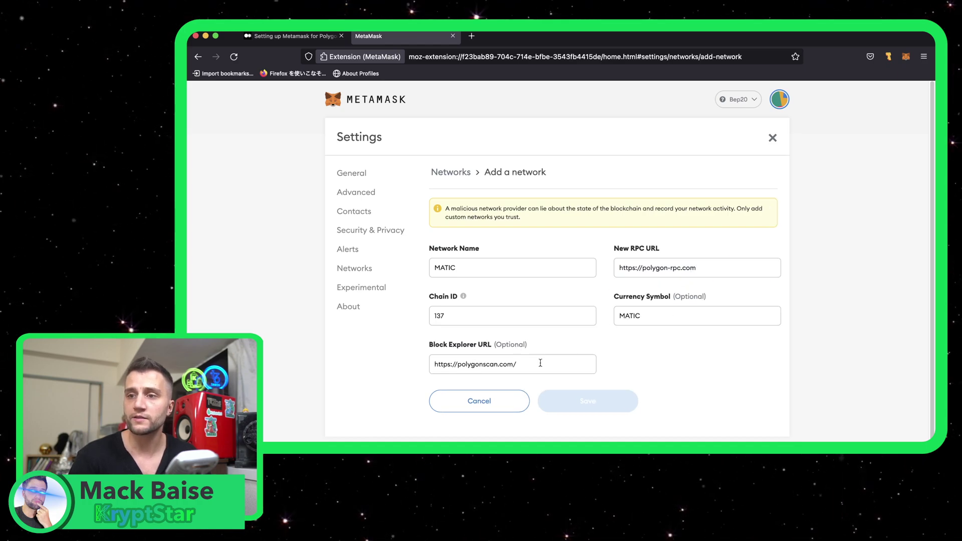
# Re-edit the Chain ID 137 value so the form revalidates.
pyautogui.click(740, 101)
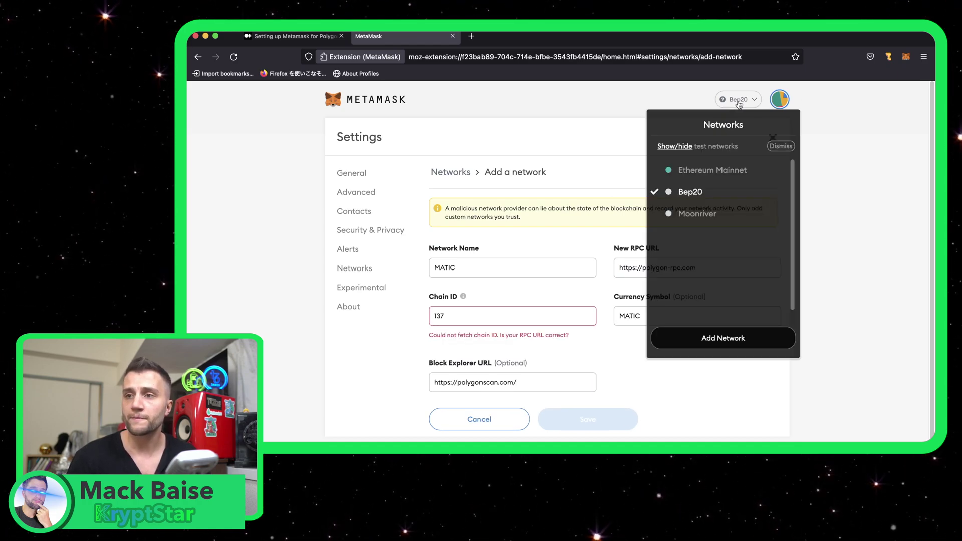
pyautogui.click(739, 105)
pyautogui.click(477, 315)
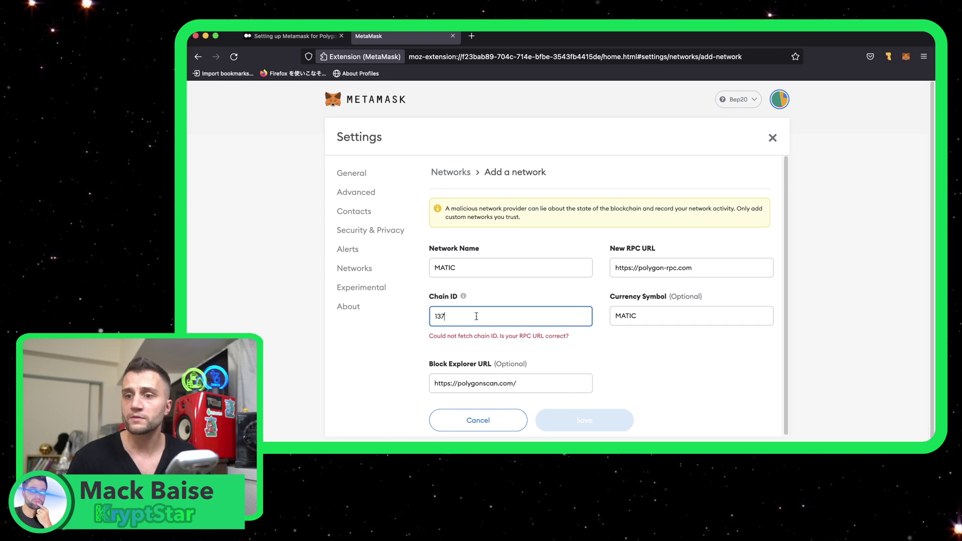
pyautogui.press('BackSpace')
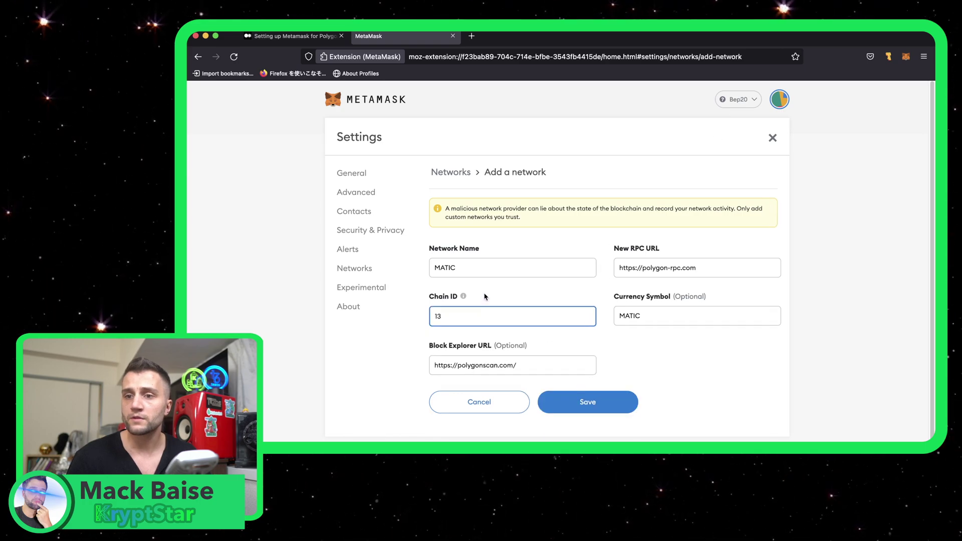
# Save the MATIC network, make it active showing 0 MATIC, and return to the Medium guide.
pyautogui.click(598, 406)
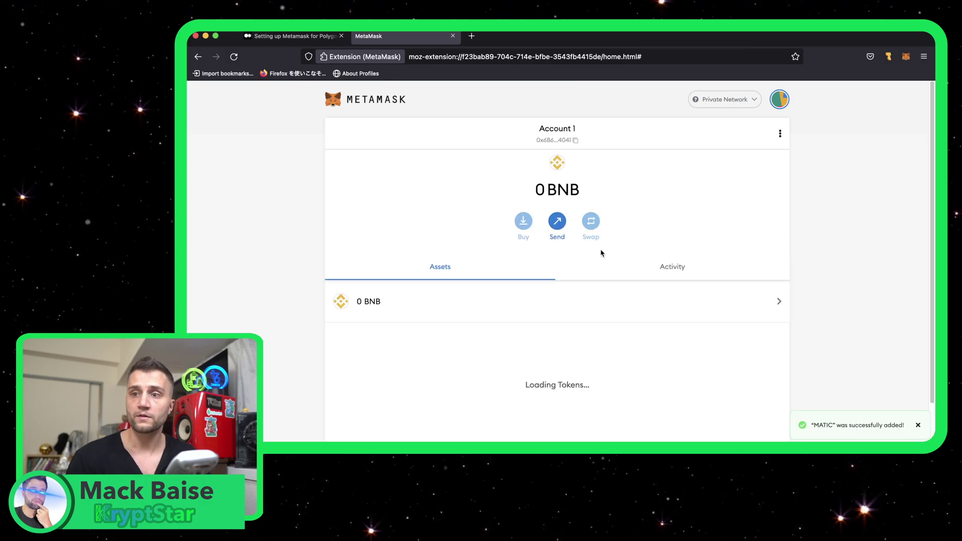
pyautogui.click(737, 99)
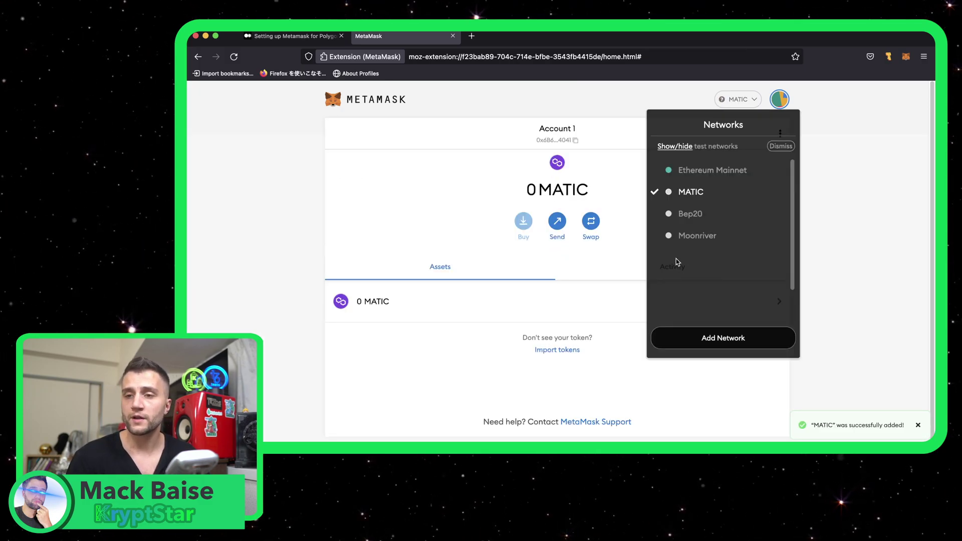
pyautogui.click(557, 264)
pyautogui.click(293, 36)
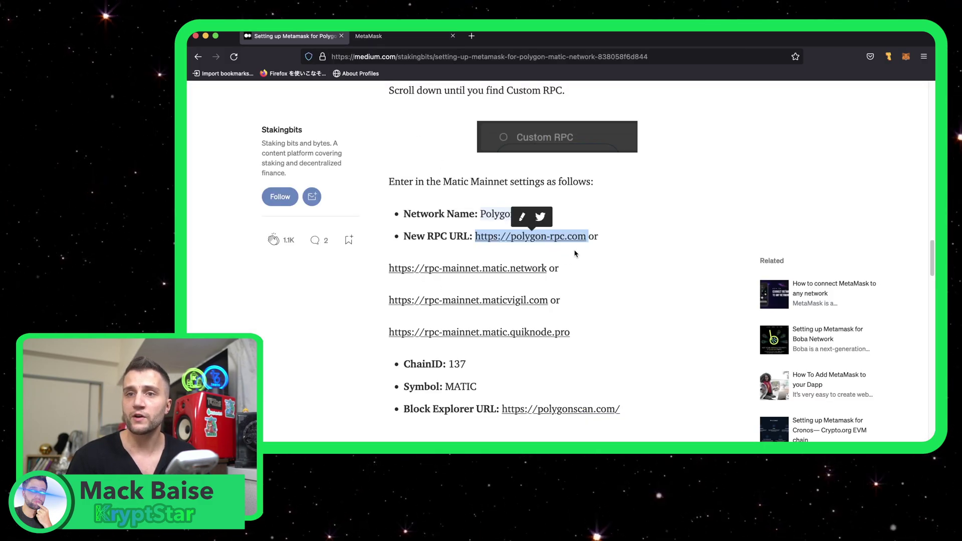